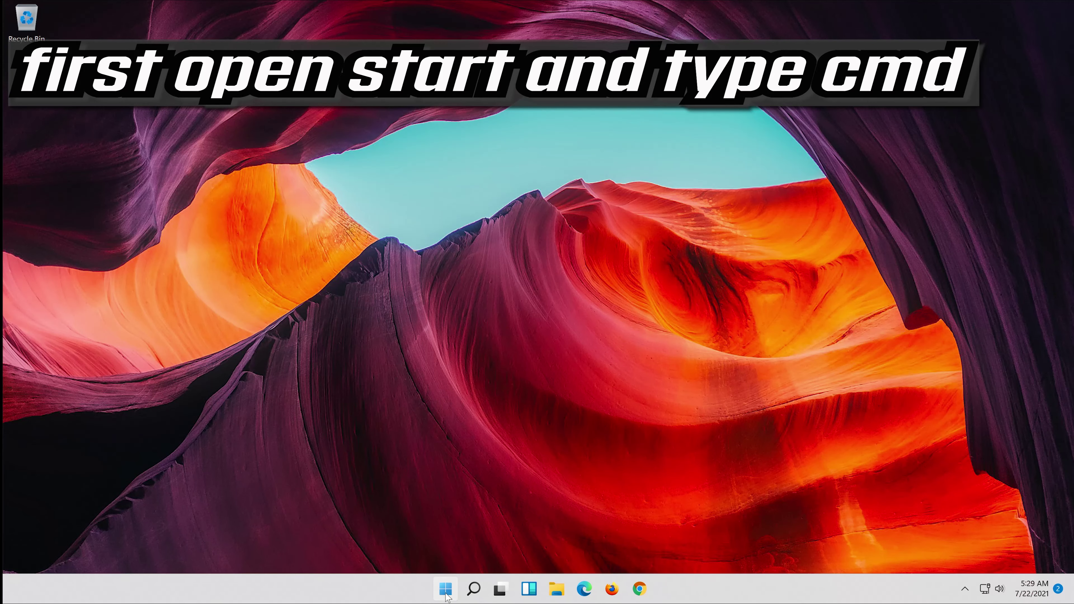
Search Start for cmd and launch Command Prompt as administrator, approving the permission prompt
click(446, 594)
text(cmd)
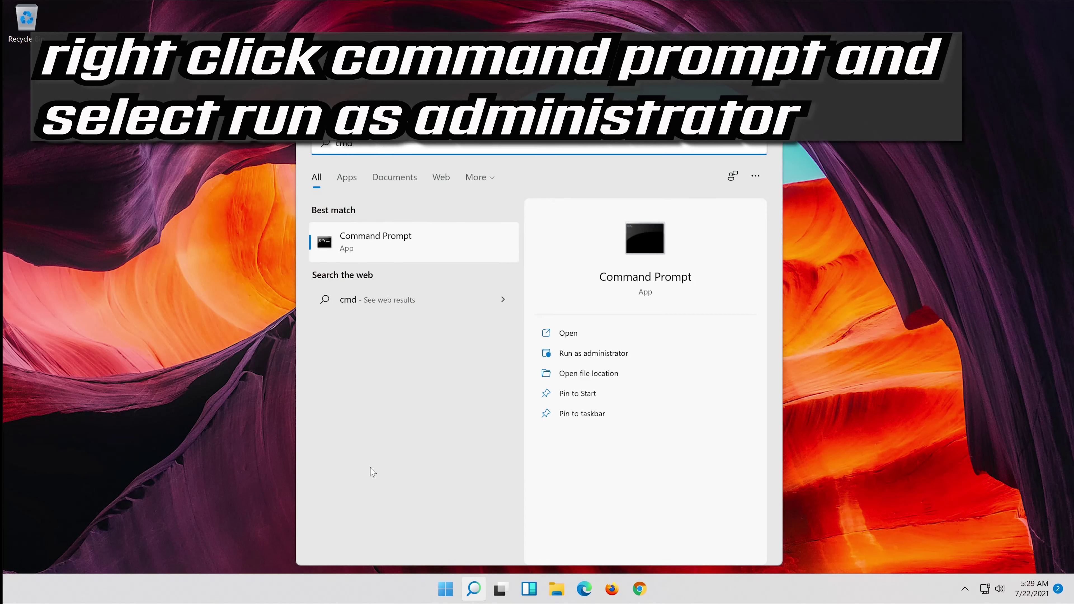
right_click(398, 234)
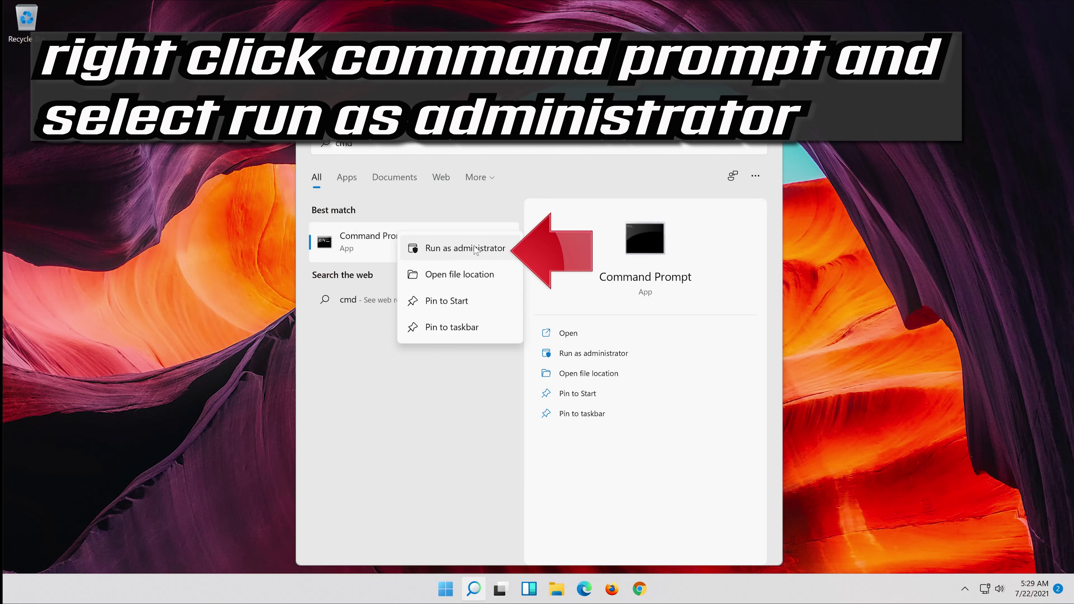
click(467, 256)
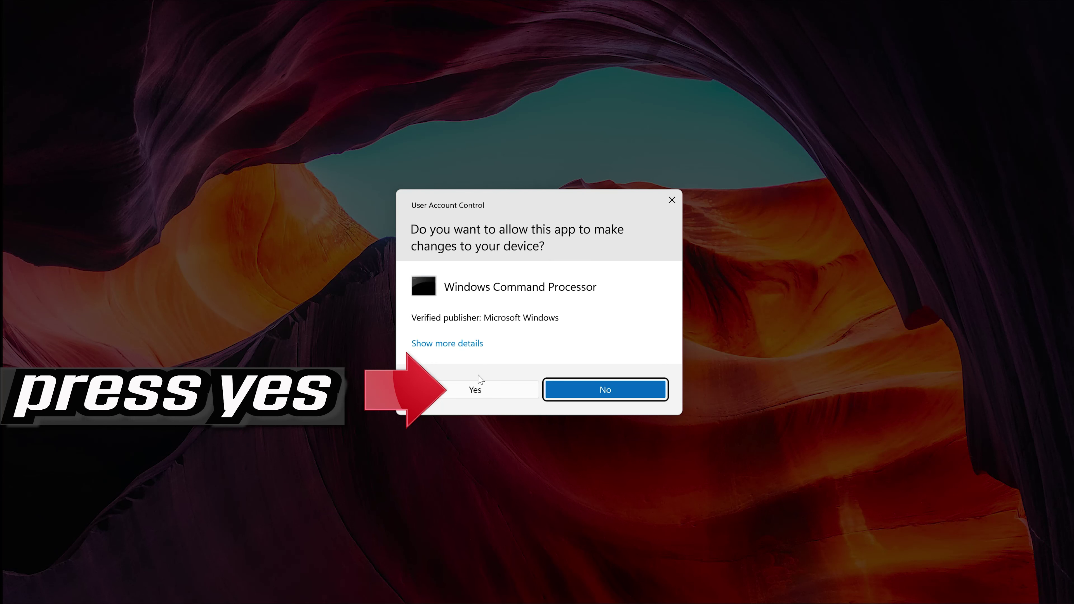
click(497, 390)
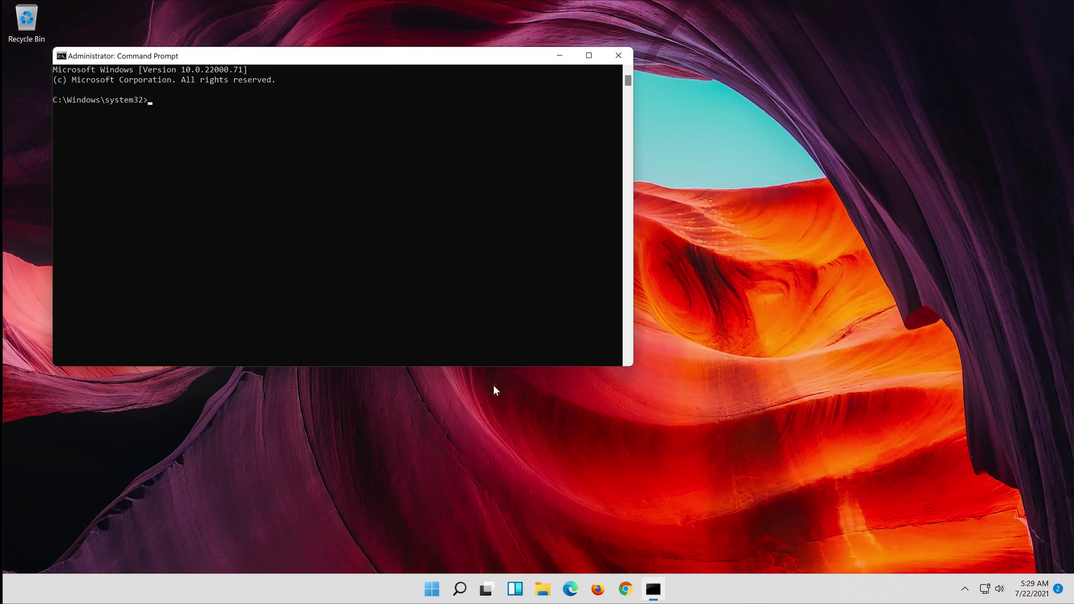
Run Dism /Online /Cleanup-Image /RestoreHealth in the administrator Command Prompt
drag(320, 63, 540, 122)
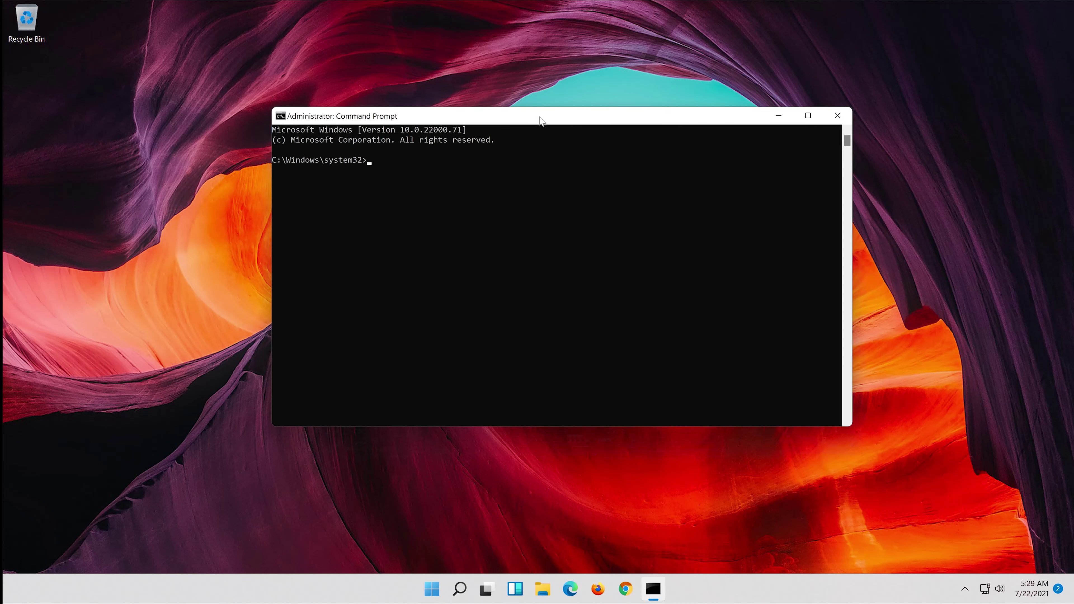
text(Dism )
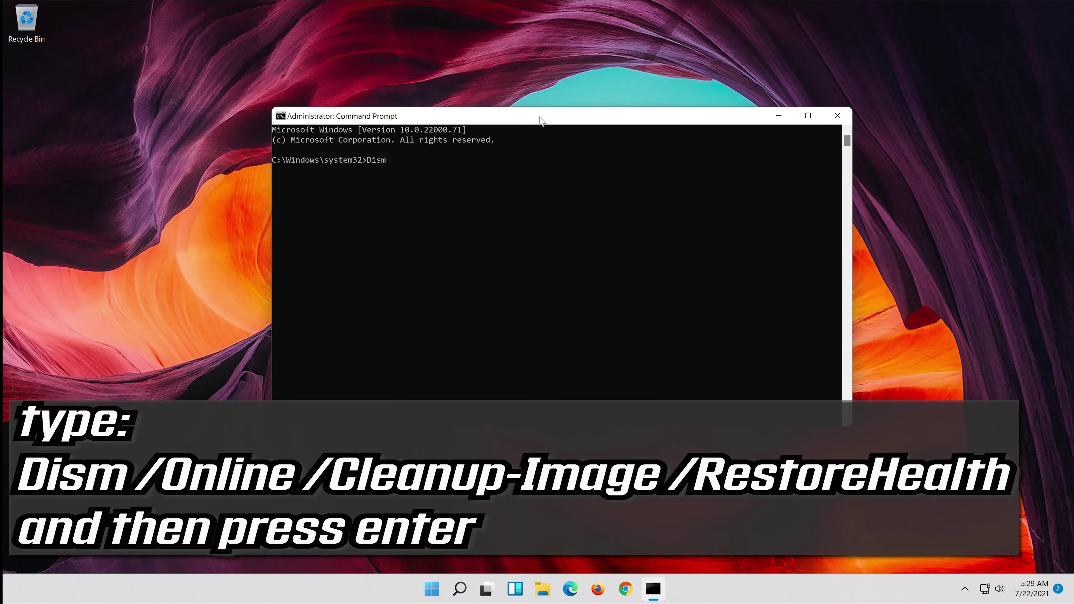
text(/Online /Cleanup-Image /RestoreHealth)
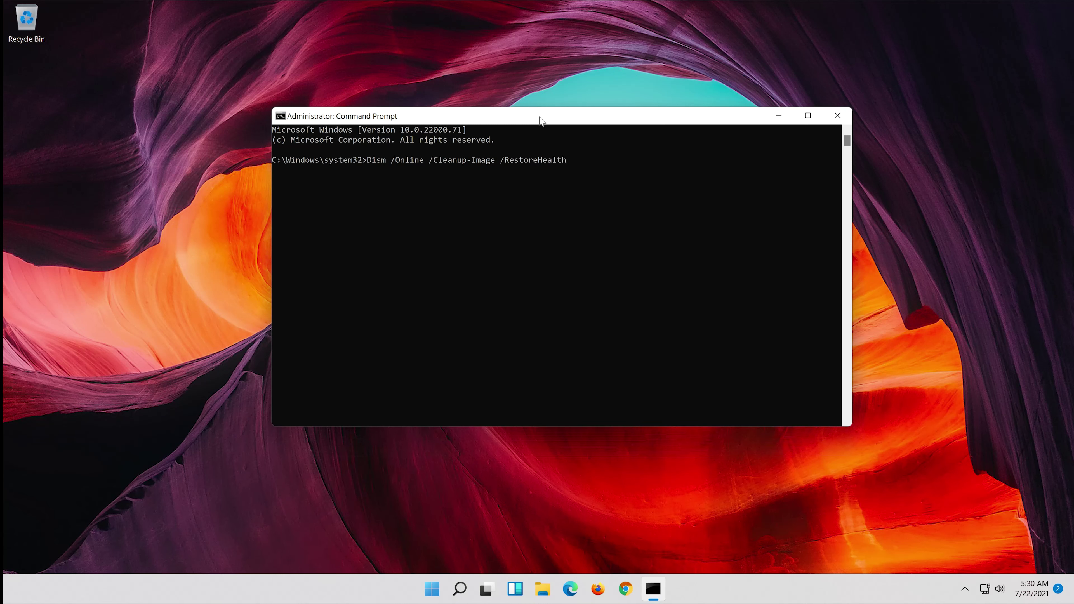
key(Return)
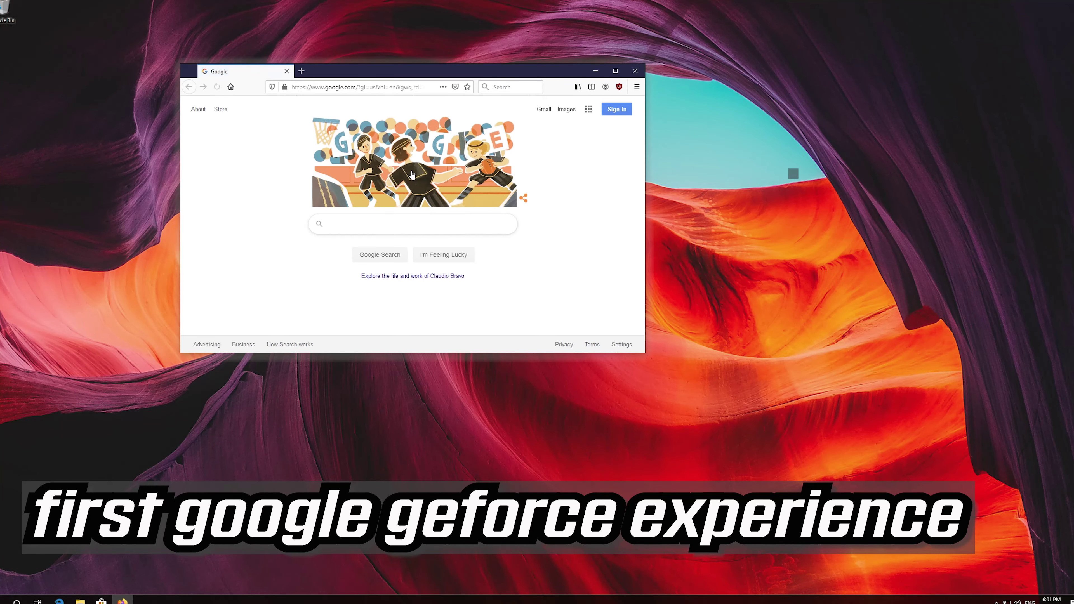
Search Google in Firefox for 'geforce experience'
drag(448, 75, 526, 147)
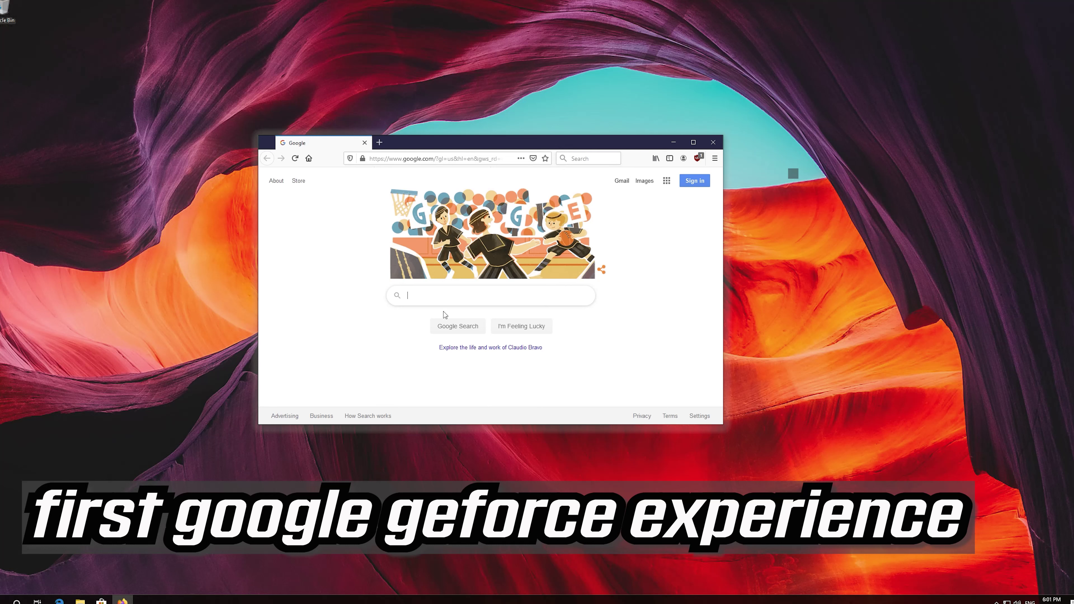
text(geforce )
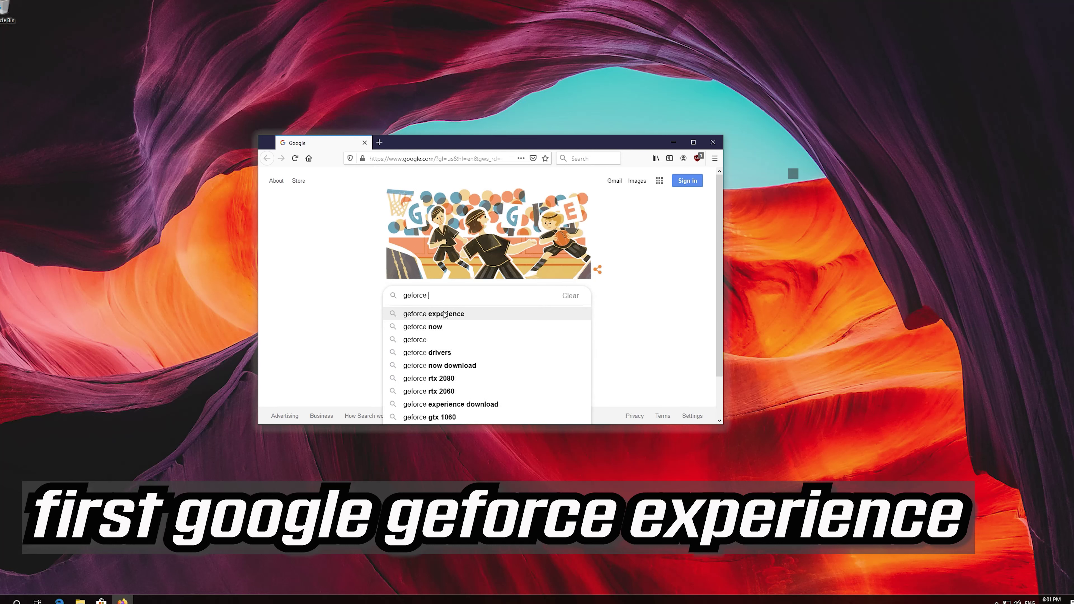
text(exper)
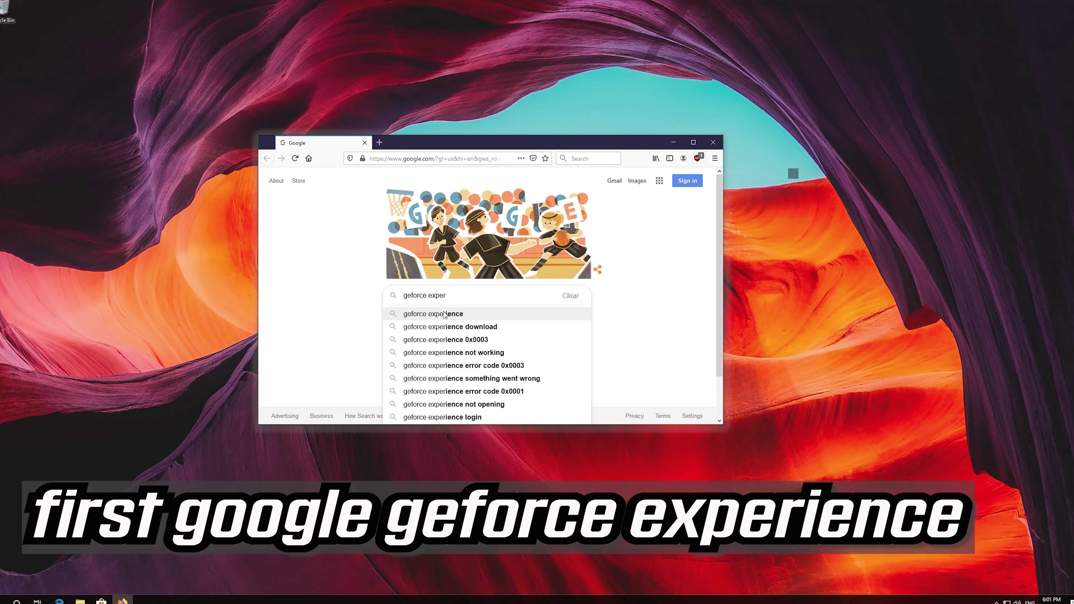
text(ience)
click(444, 314)
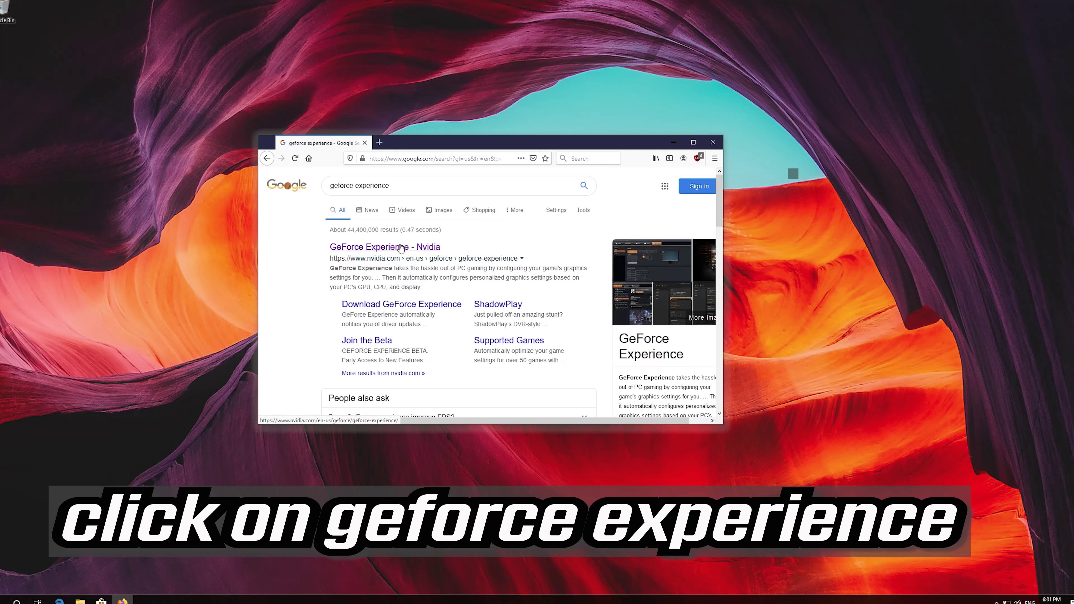
Save GeForce_Experience_v3.20.1.57.exe from NVIDIA's page, confirm the download finished, and close Firefox
click(401, 247)
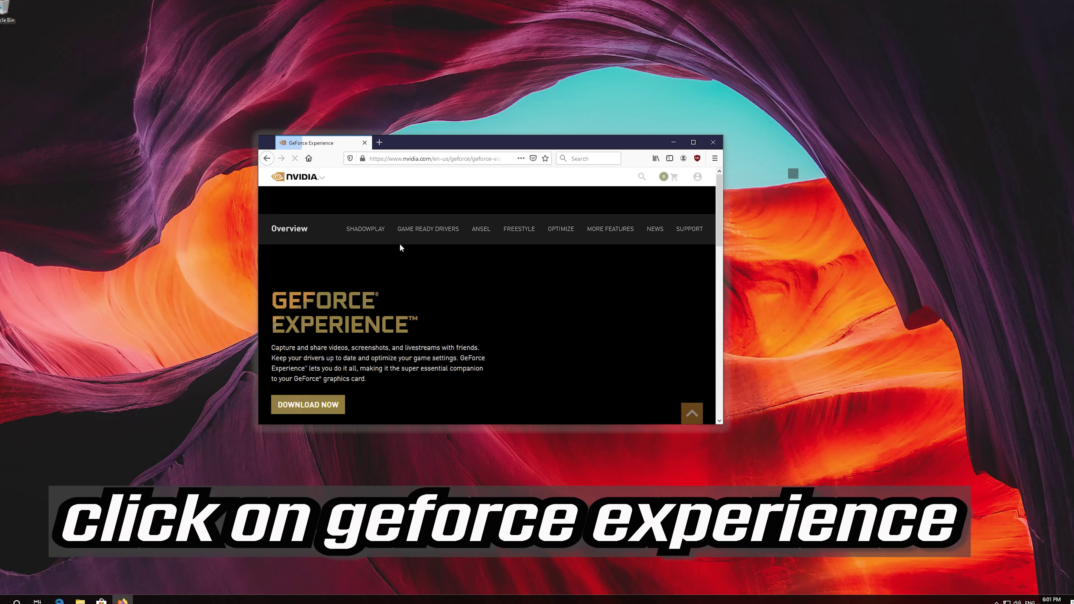
scroll(400, 248, down, 3)
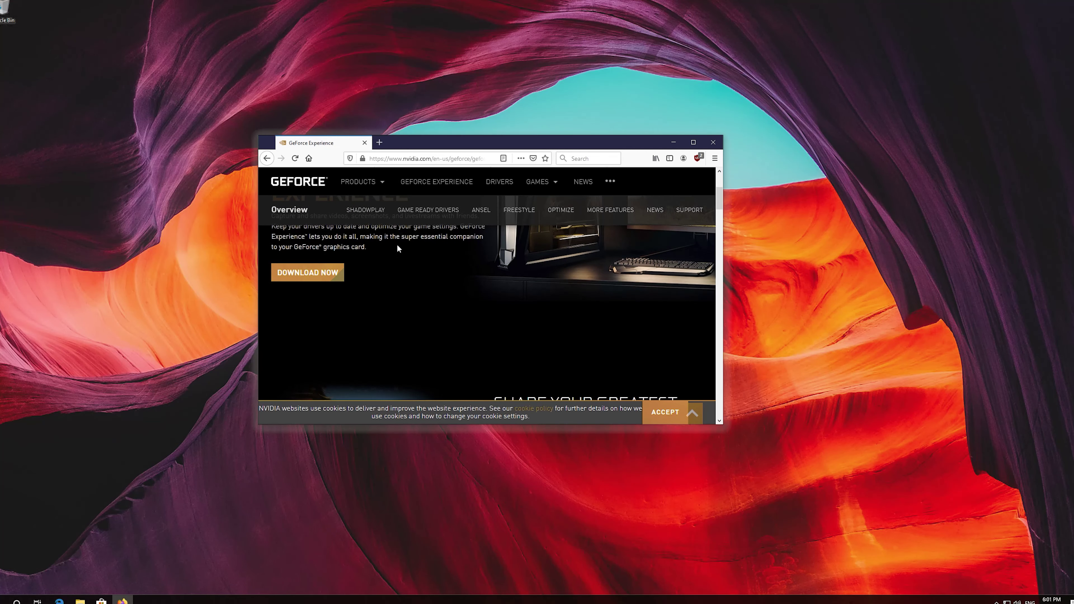
click(326, 272)
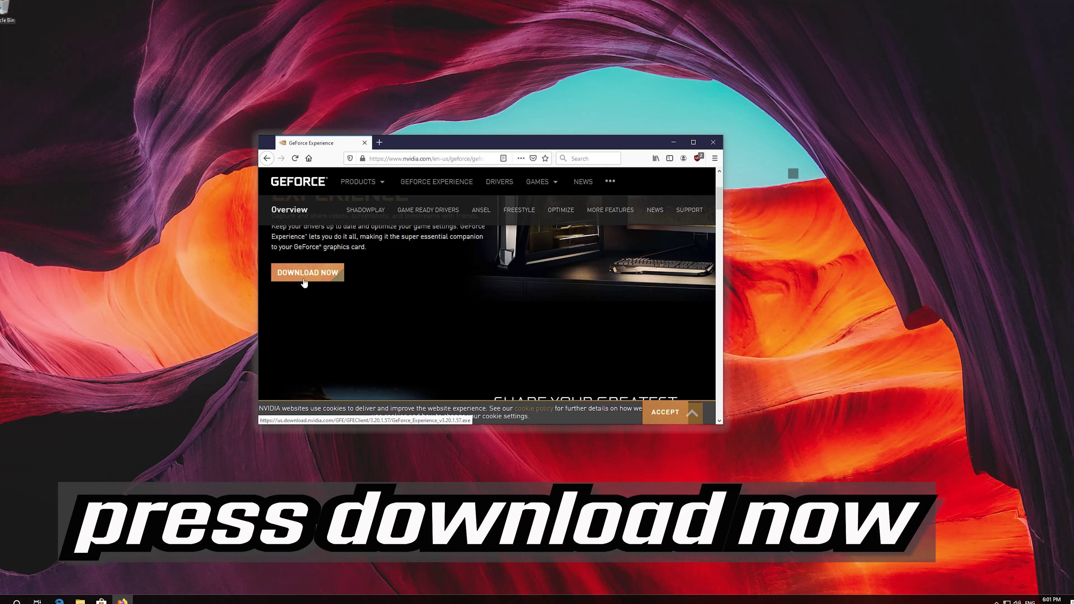
click(304, 273)
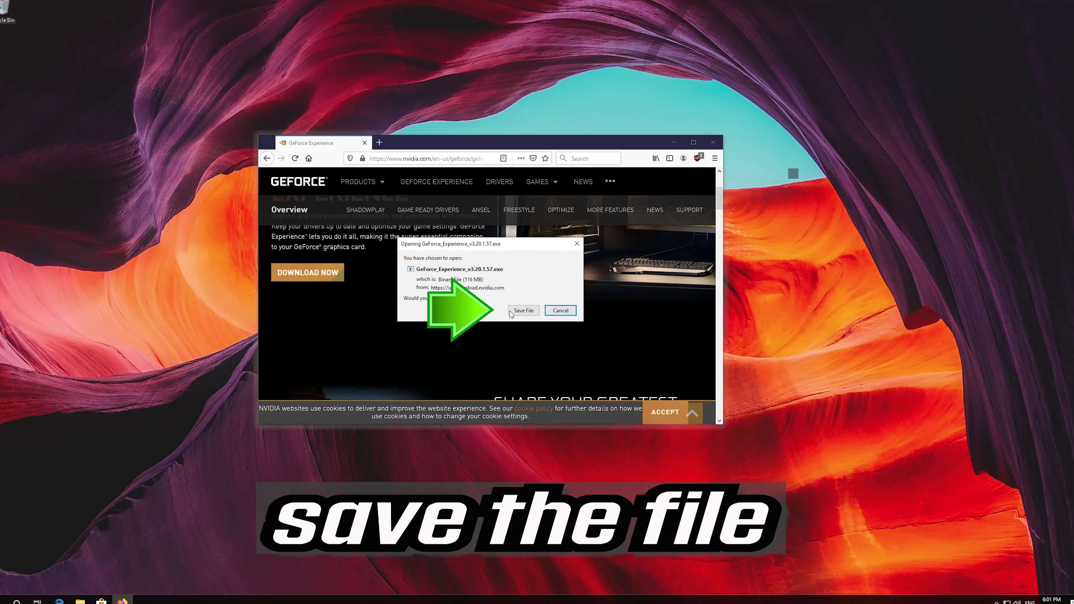
click(523, 311)
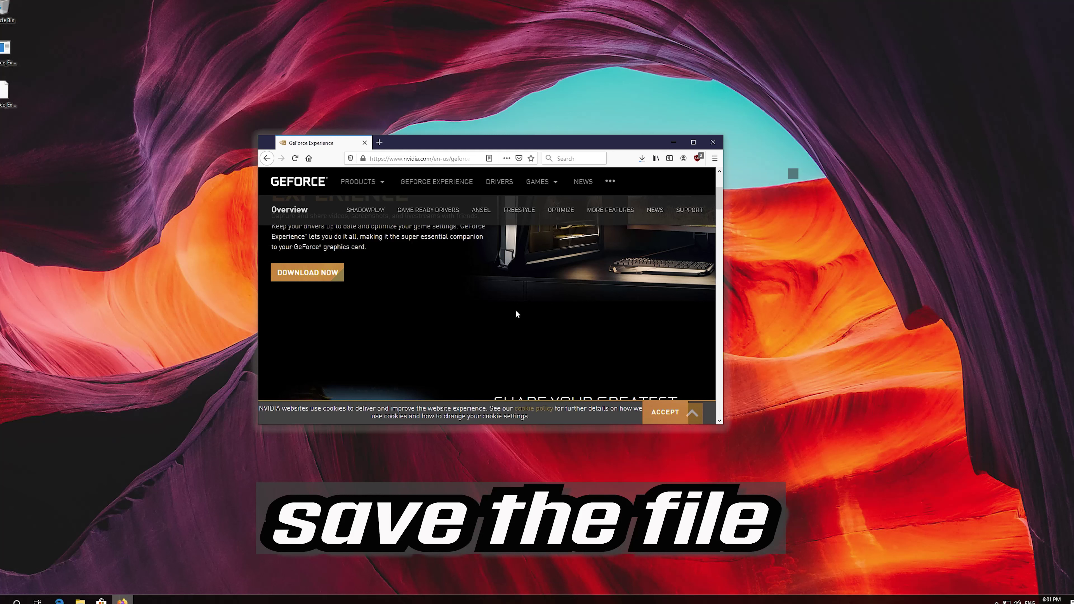
click(641, 160)
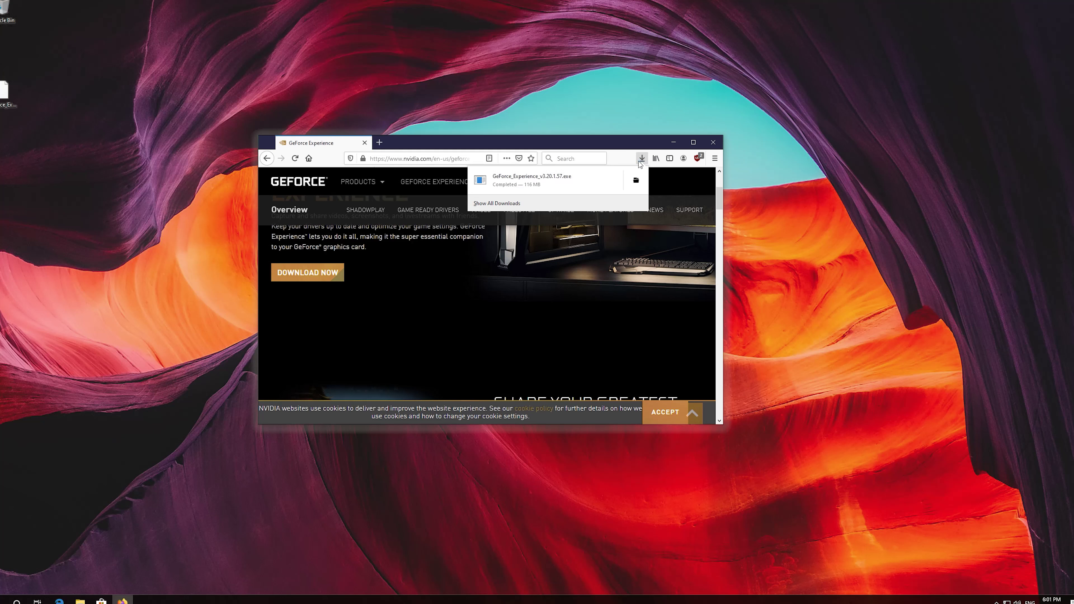
click(713, 142)
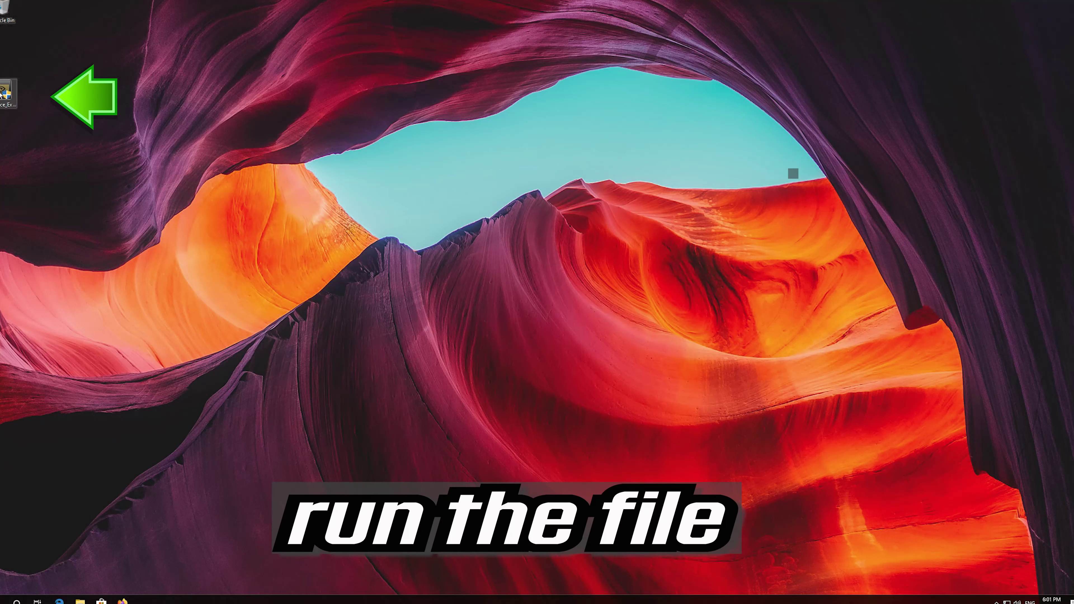
Run the GeForce Experience installer from the desktop and approve its administrator prompt
double_click(4, 97)
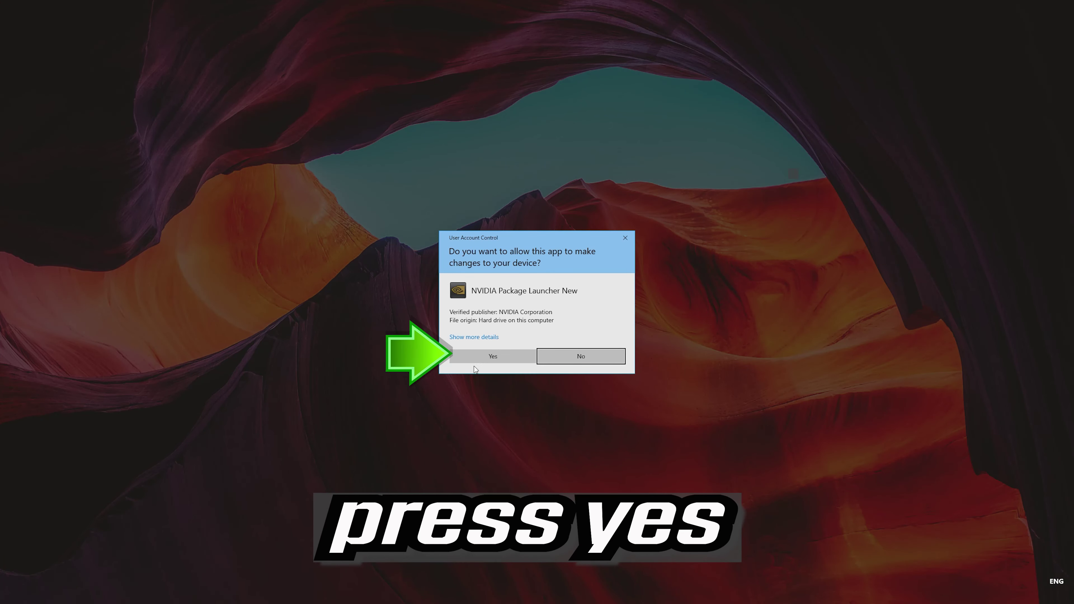
click(494, 353)
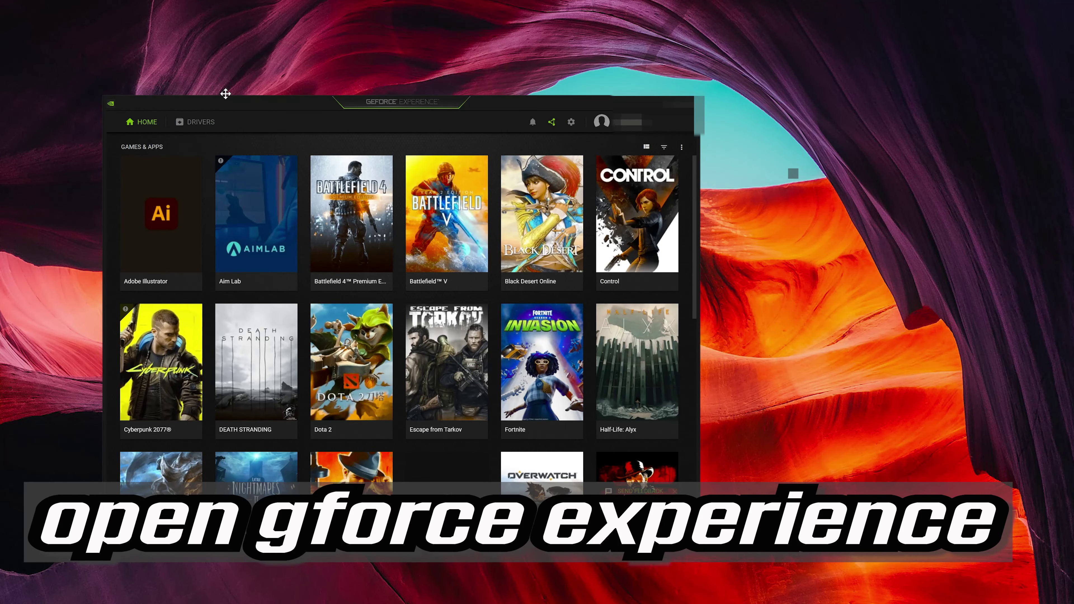
Show the GeForce Experience Drivers page listing Game Ready Driver 471.68
drag(226, 93, 402, 78)
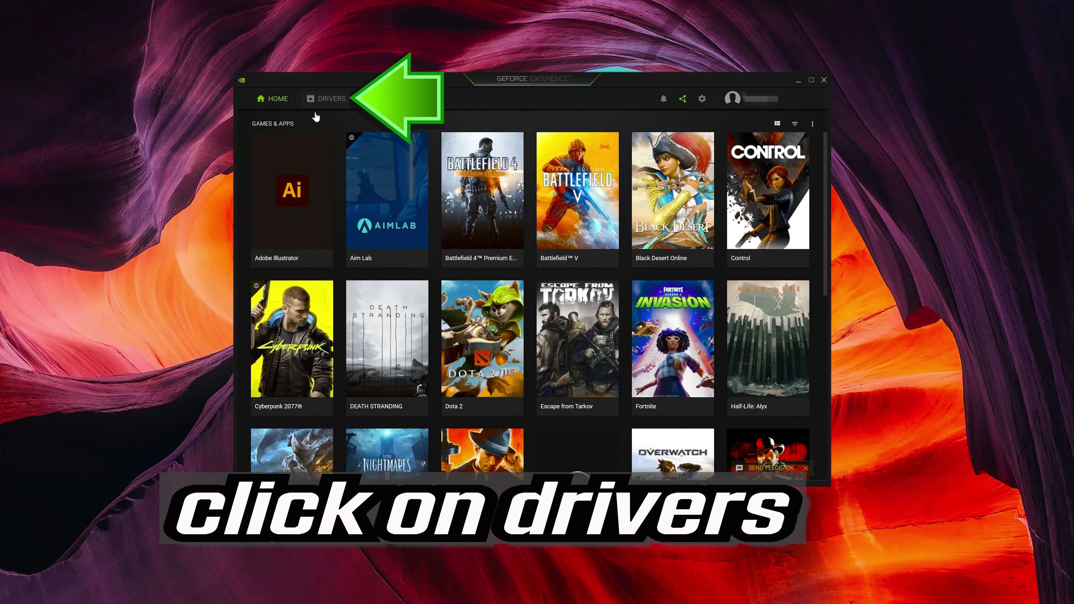
click(324, 99)
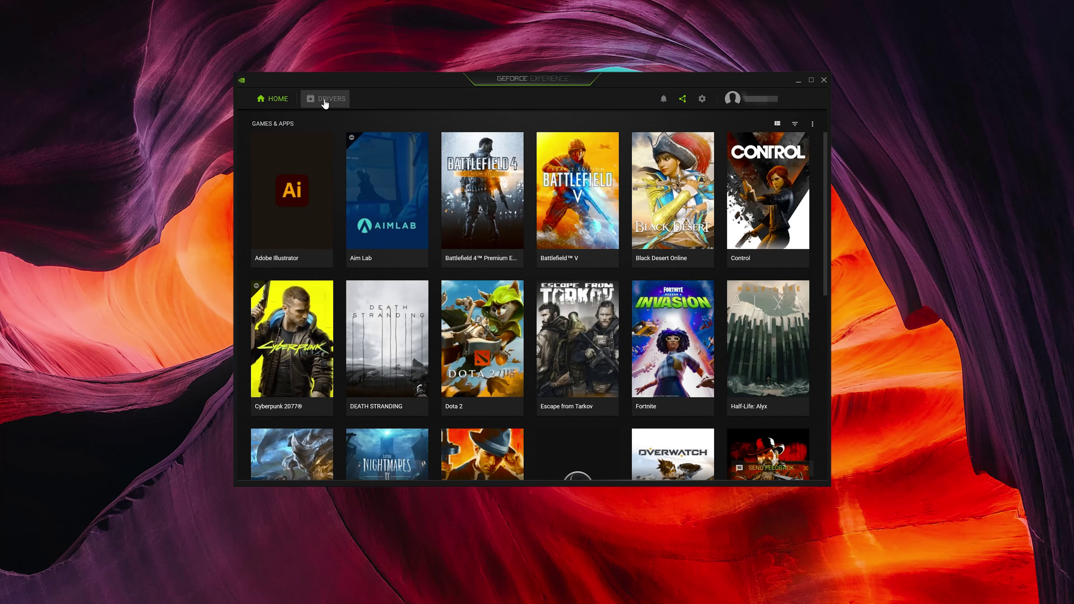
click(324, 100)
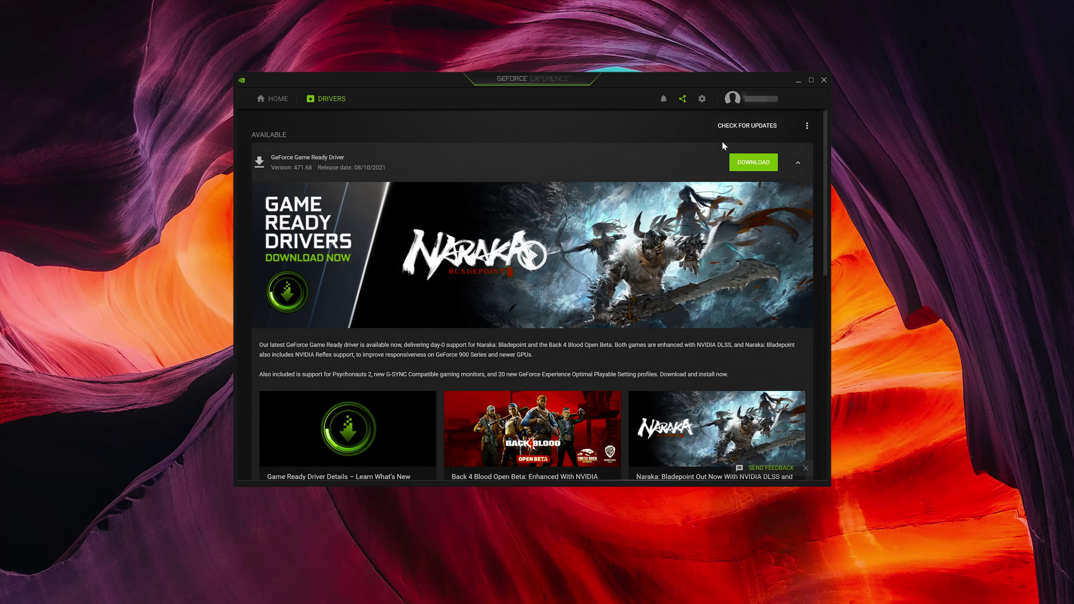
Check for updates, download Game Ready Driver 471.68, and start its express installation
click(747, 129)
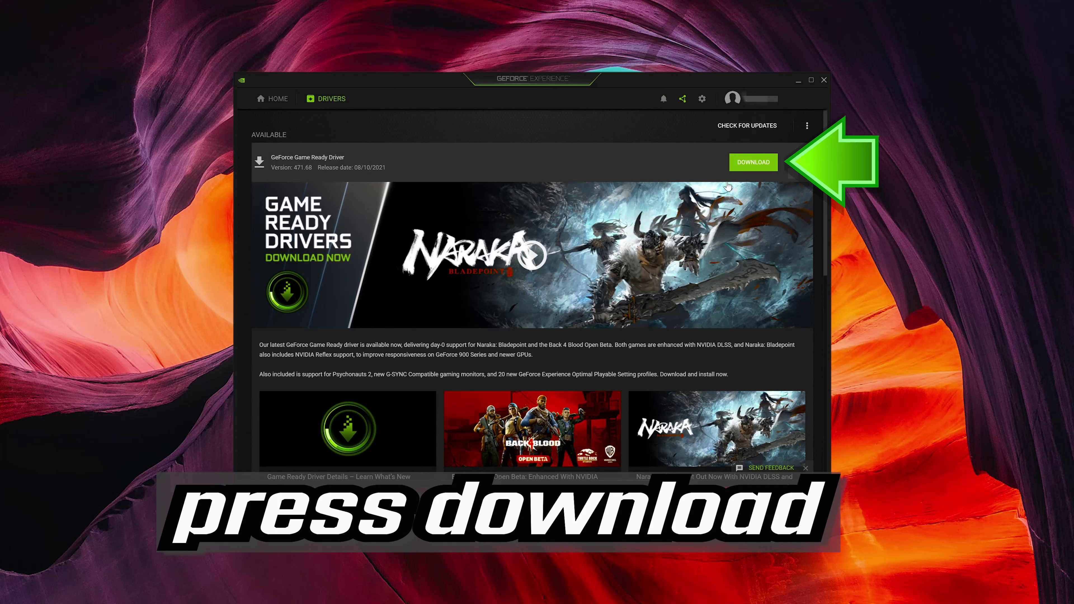
click(748, 163)
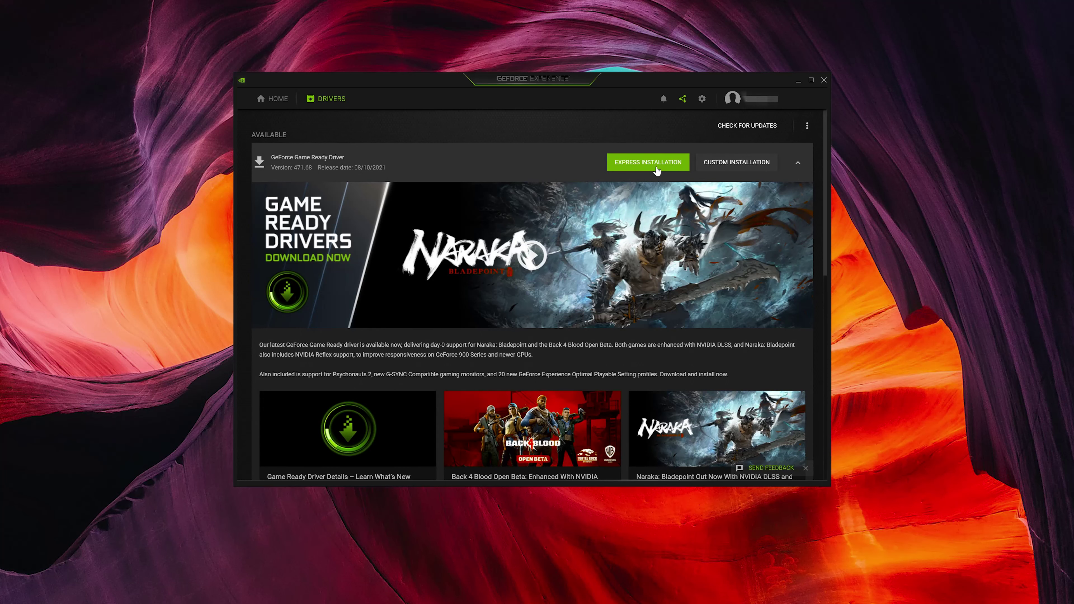
click(657, 169)
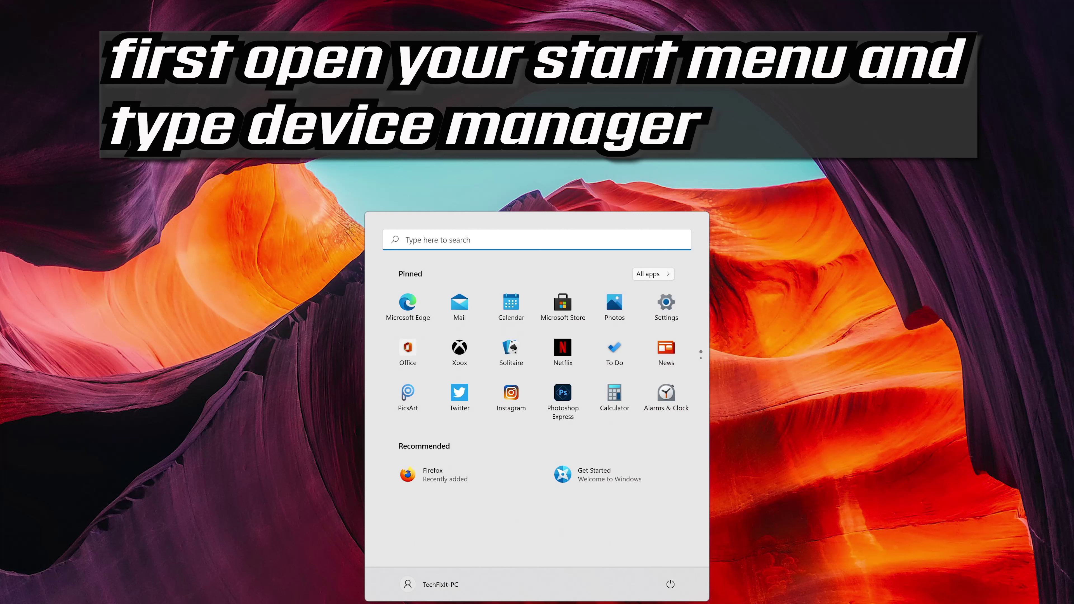
Open Device Manager, expand Display adapters, and bring up the NVIDIA GeForce RTX 3080 Ti context menu
text(device ma)
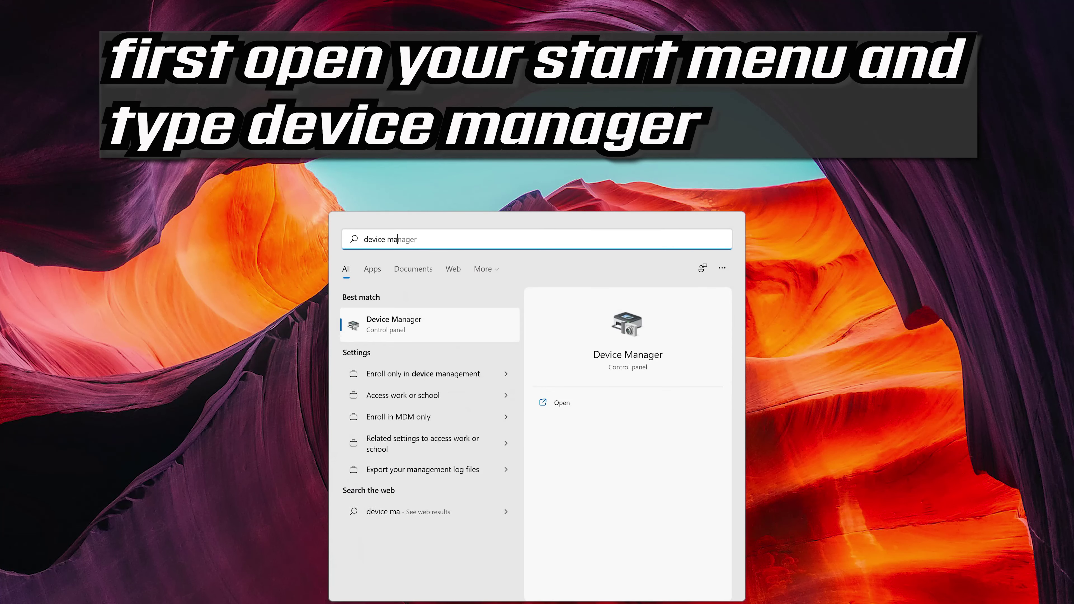
text(nager)
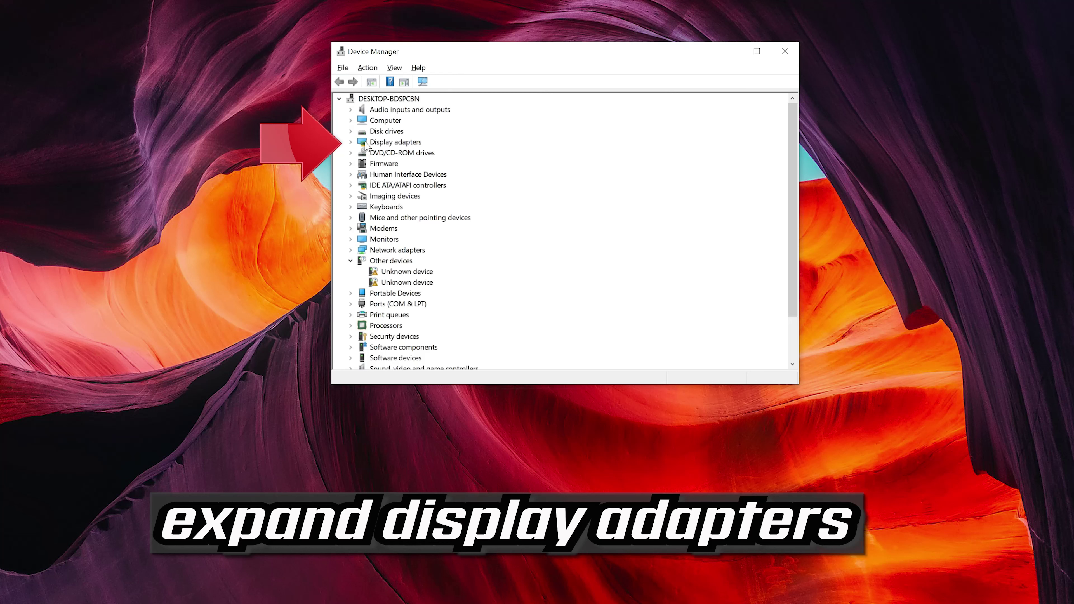
click(350, 142)
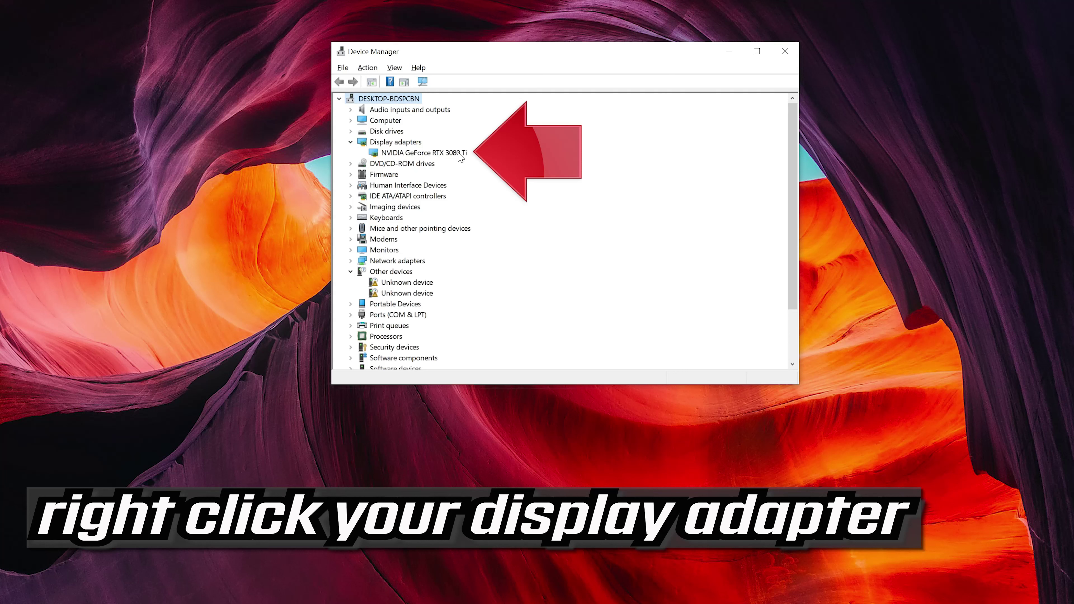
right_click(448, 158)
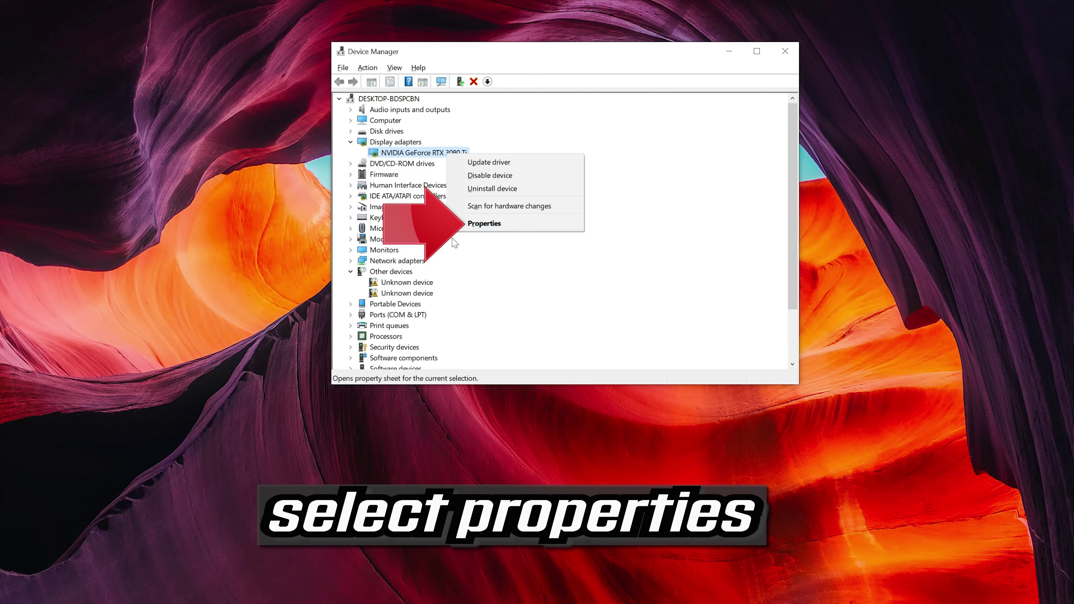
Search automatically for an RTX 3080 Ti driver update from its Driver properties, then close the dialogs
click(514, 224)
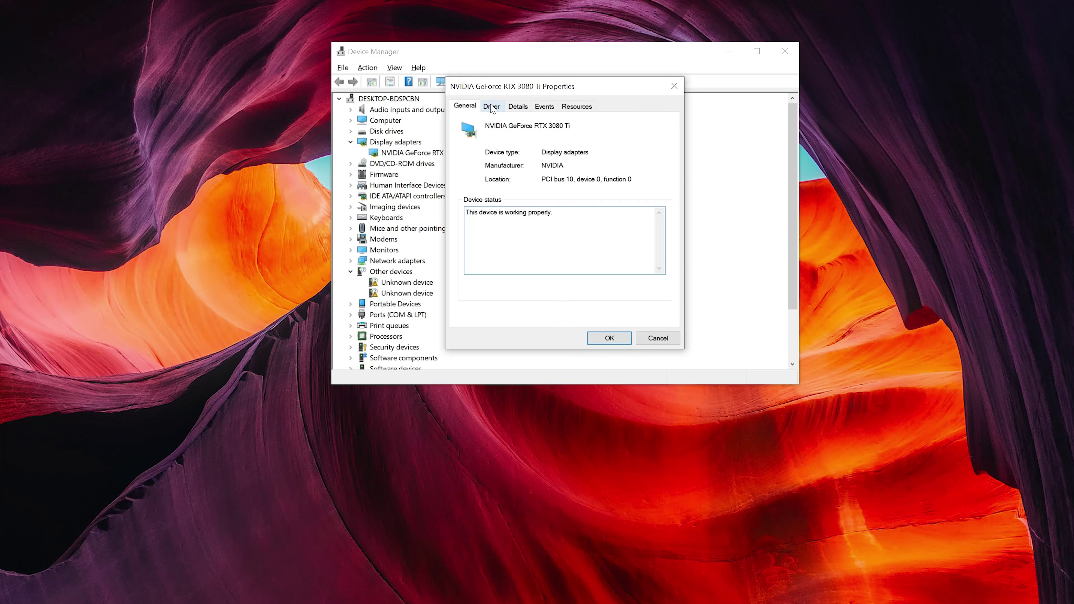
click(491, 106)
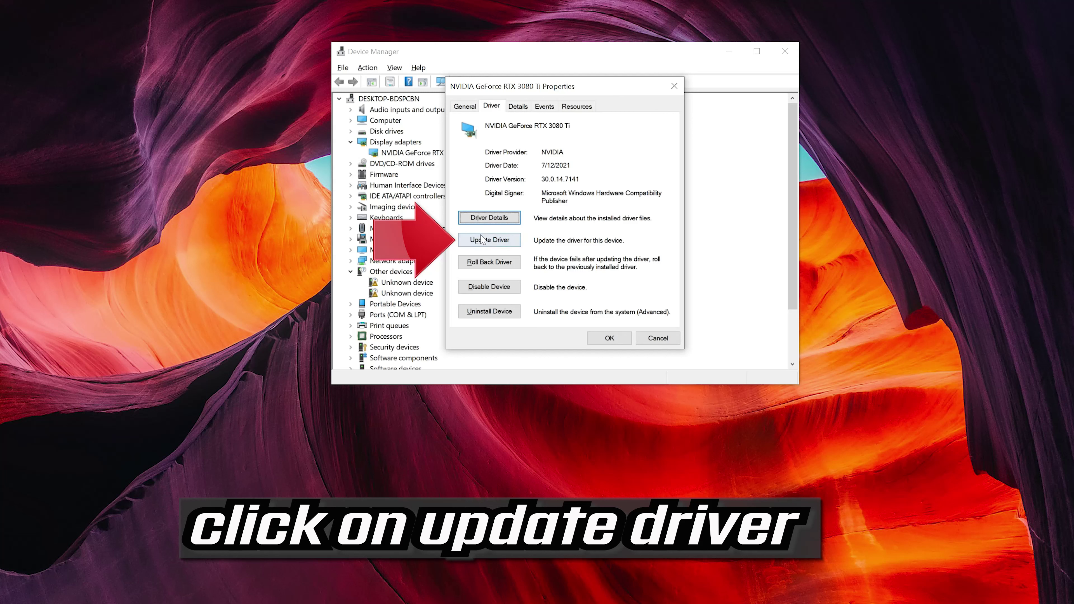
click(475, 241)
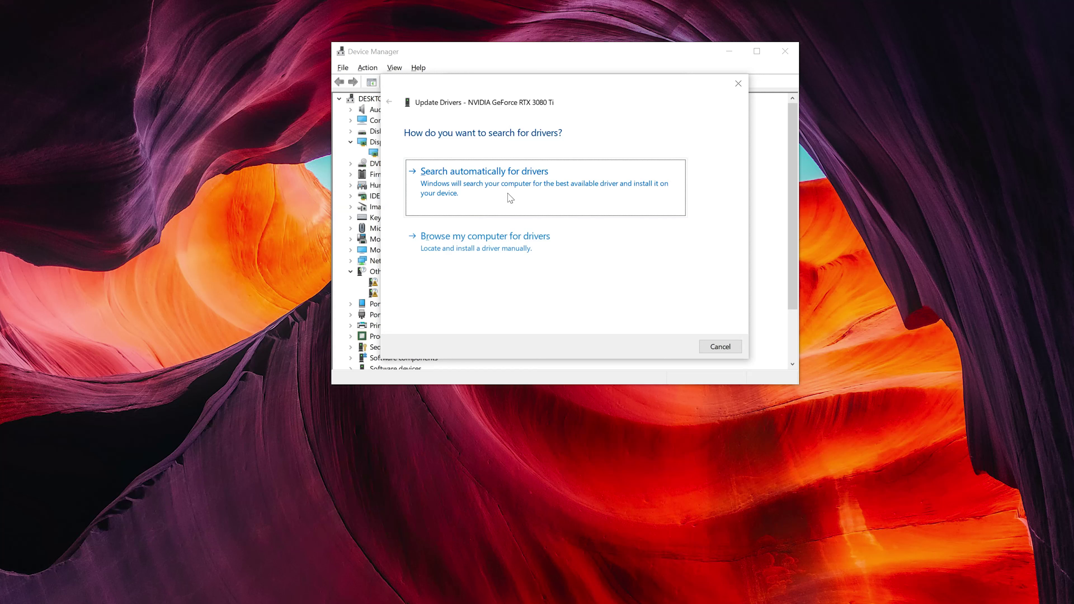
click(510, 198)
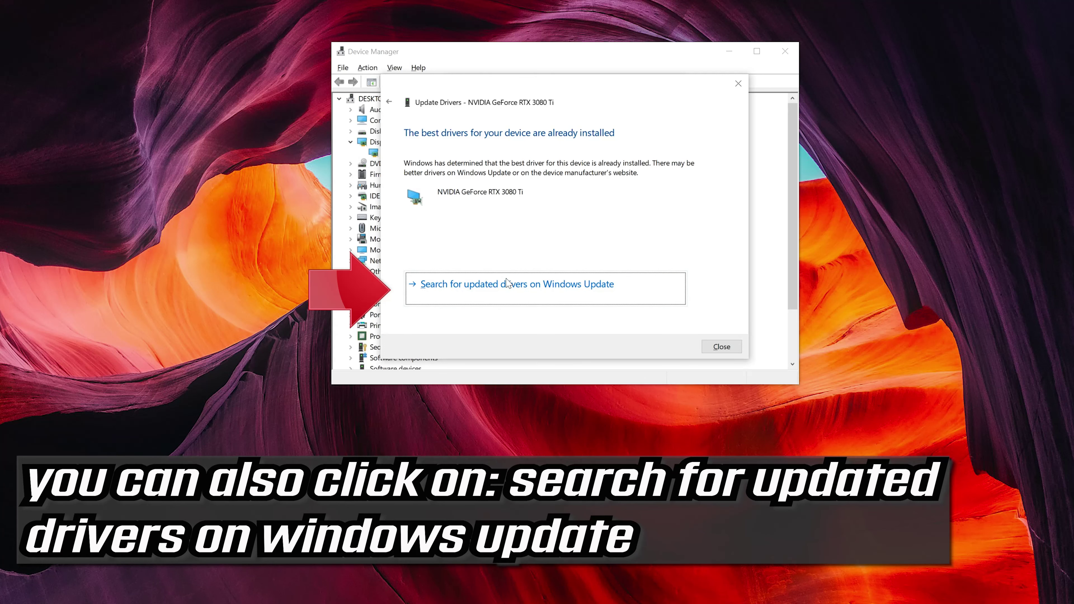
click(711, 346)
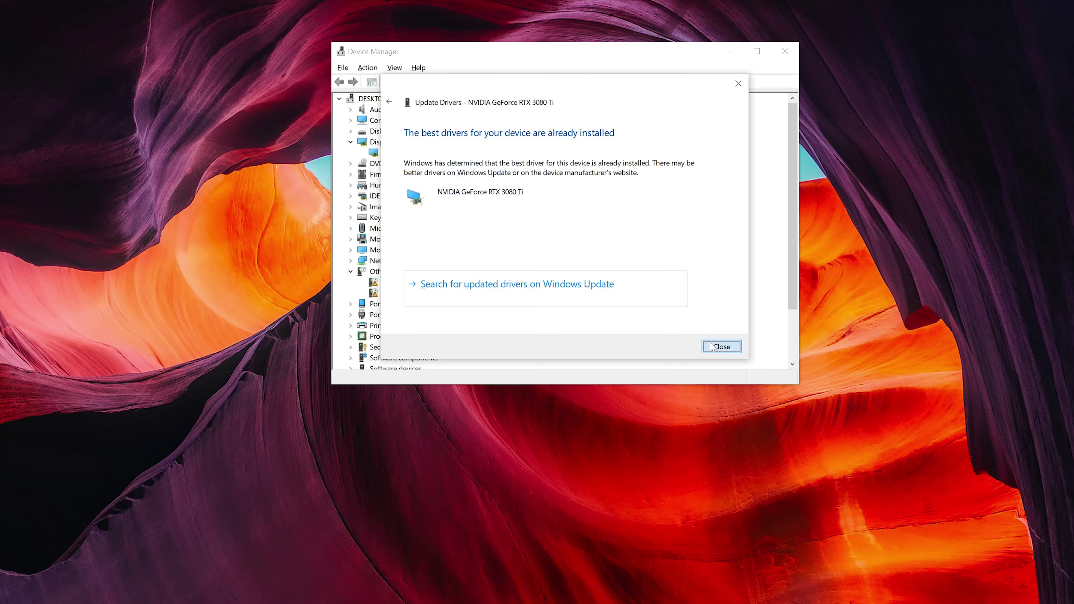
click(675, 82)
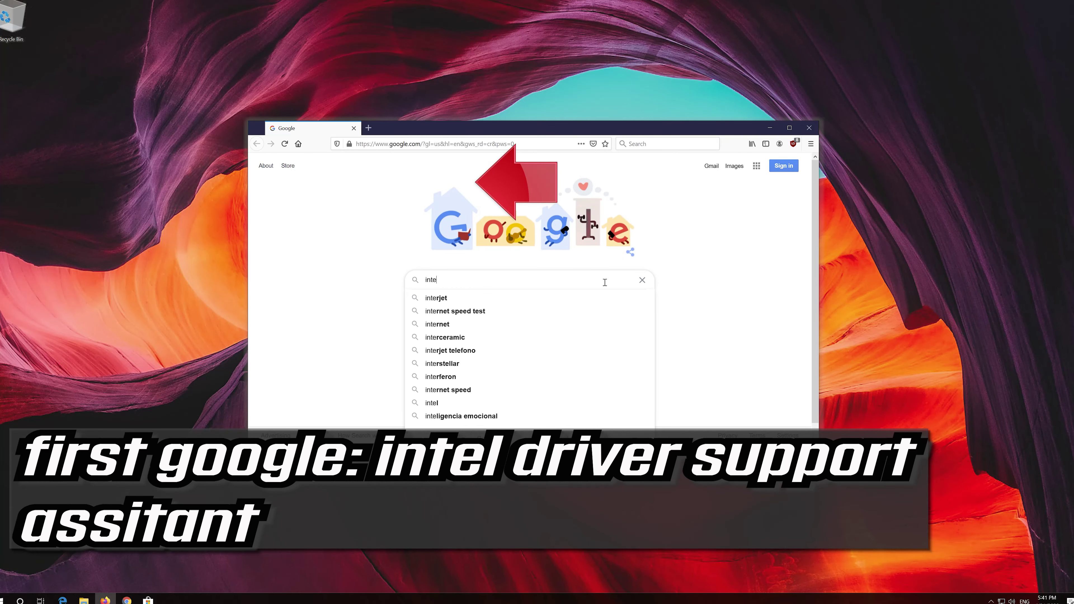
Google 'intel driver support assistant' and save Intel-Driver-and-Support-Assistant-Installer.exe from Intel's page
text(river )
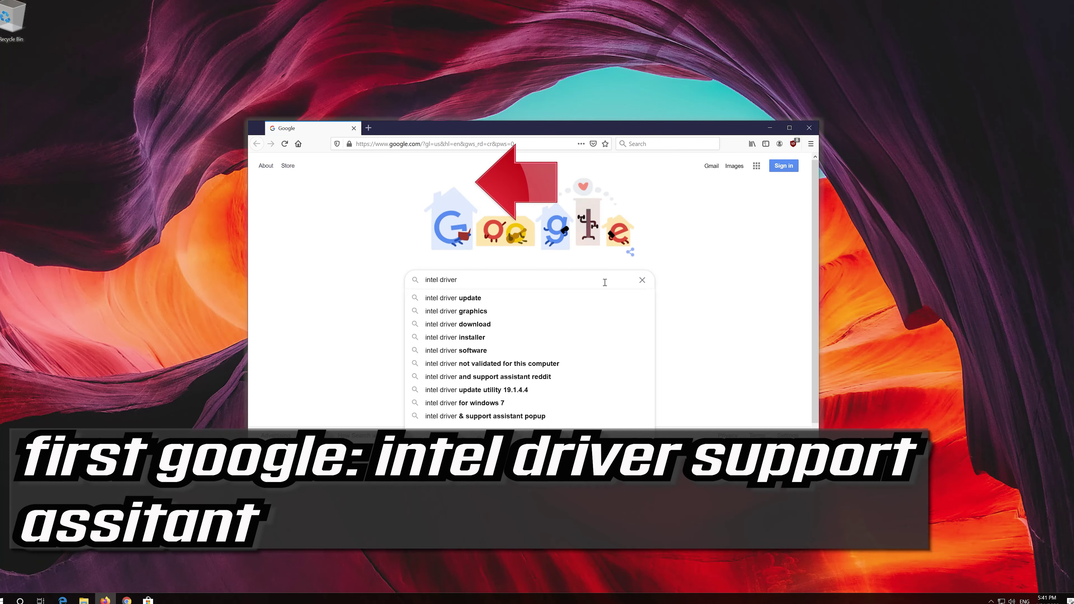
text(support a)
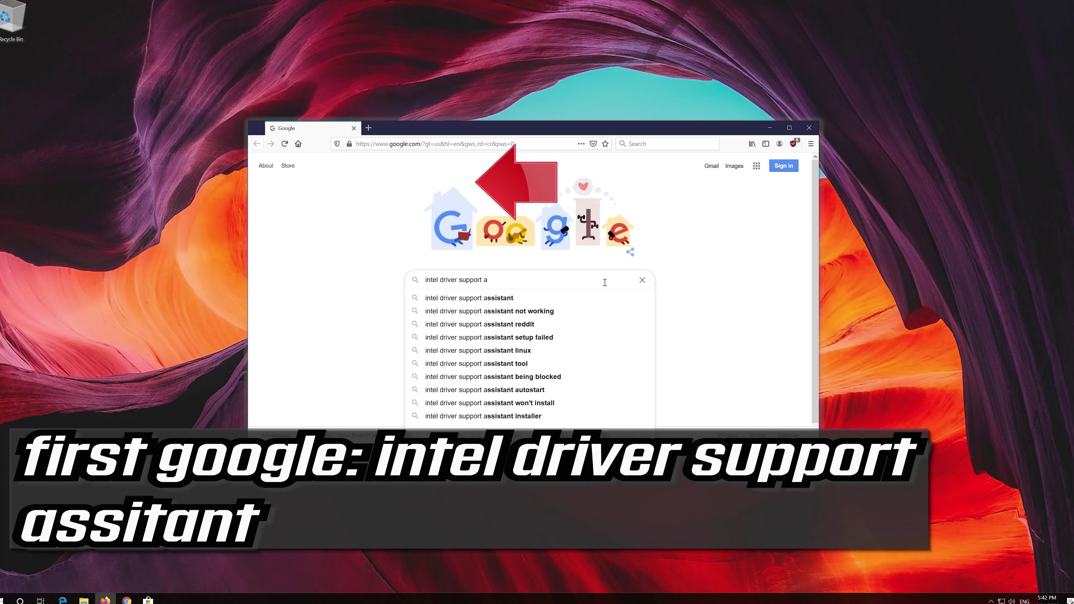
text(ssistant)
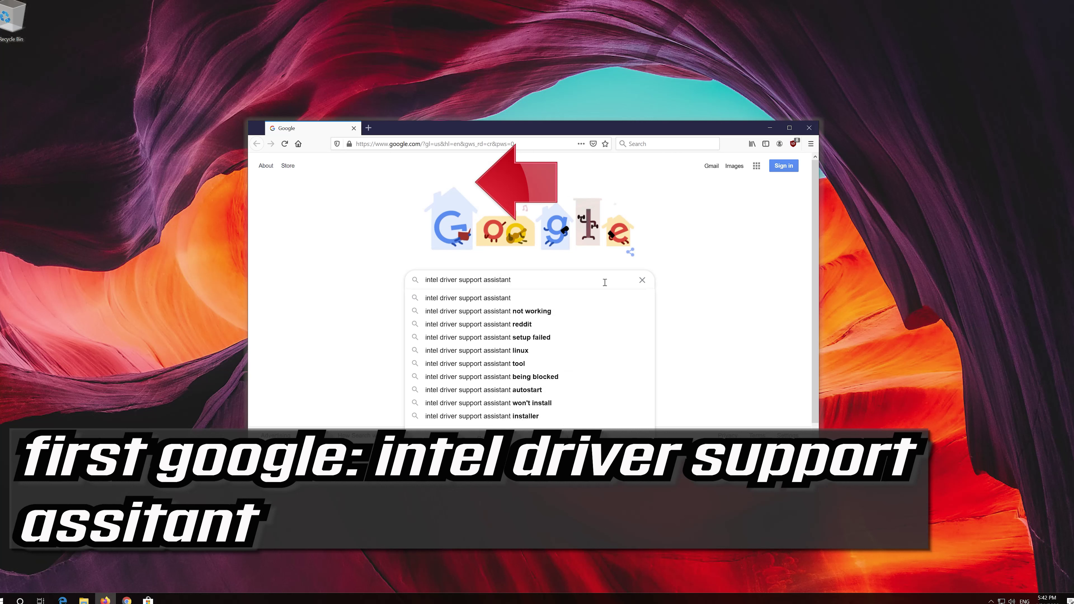
key(Return)
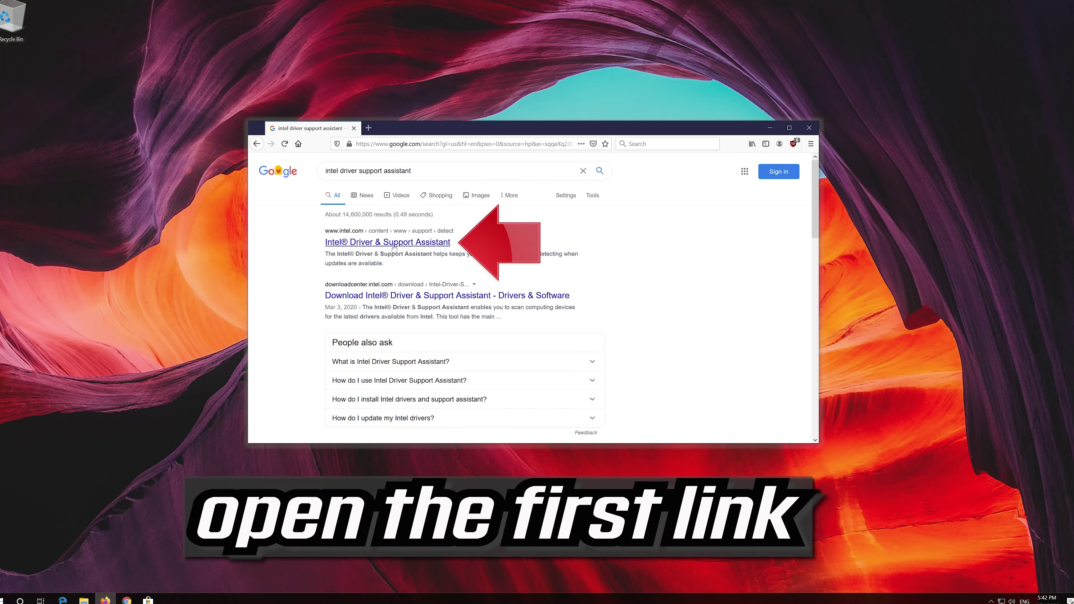
click(402, 244)
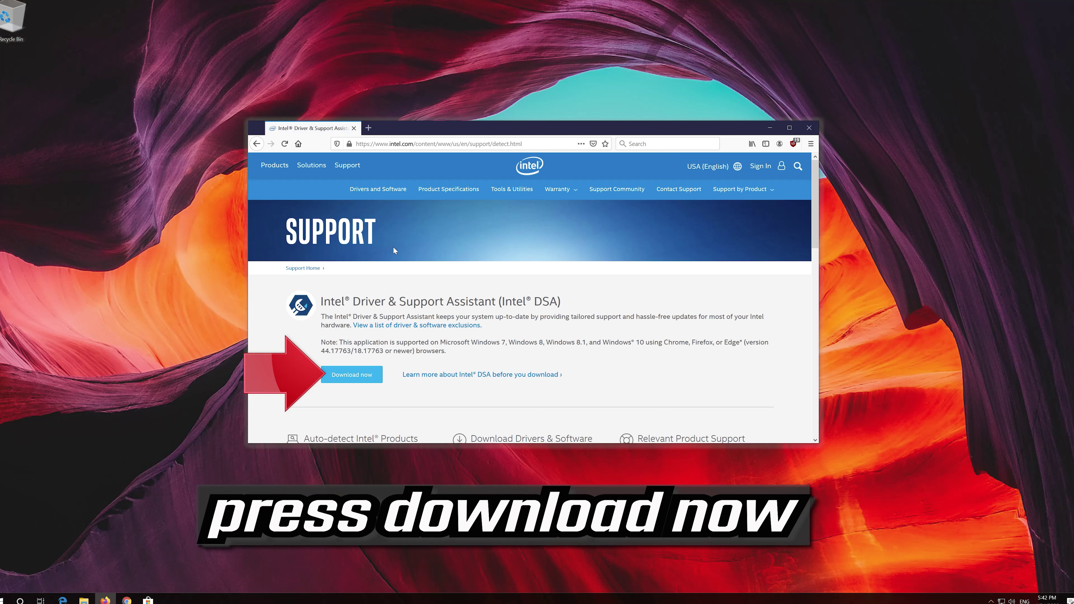
click(378, 371)
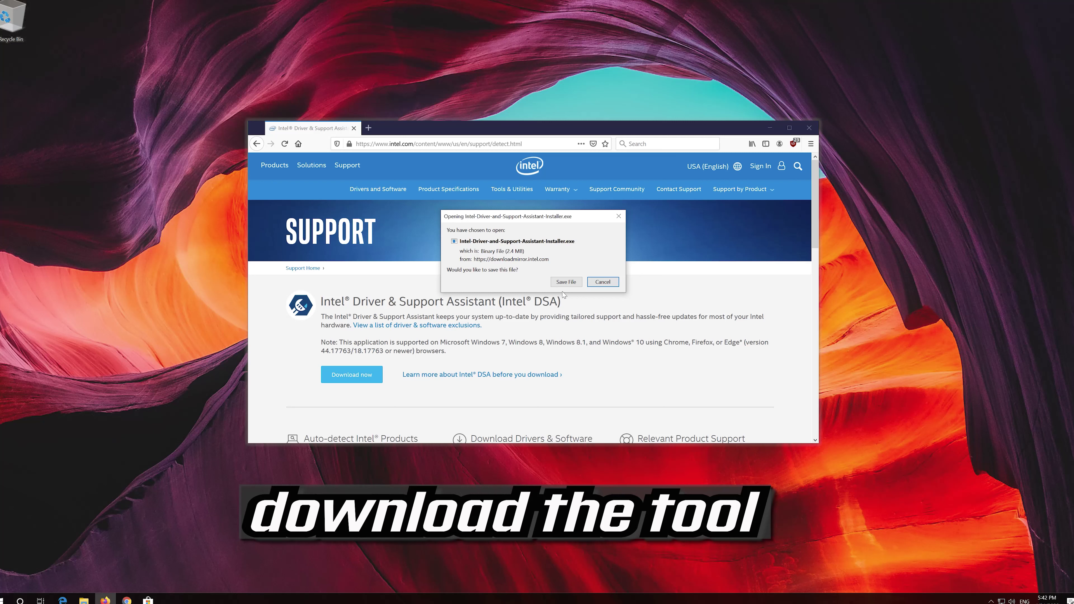
click(560, 284)
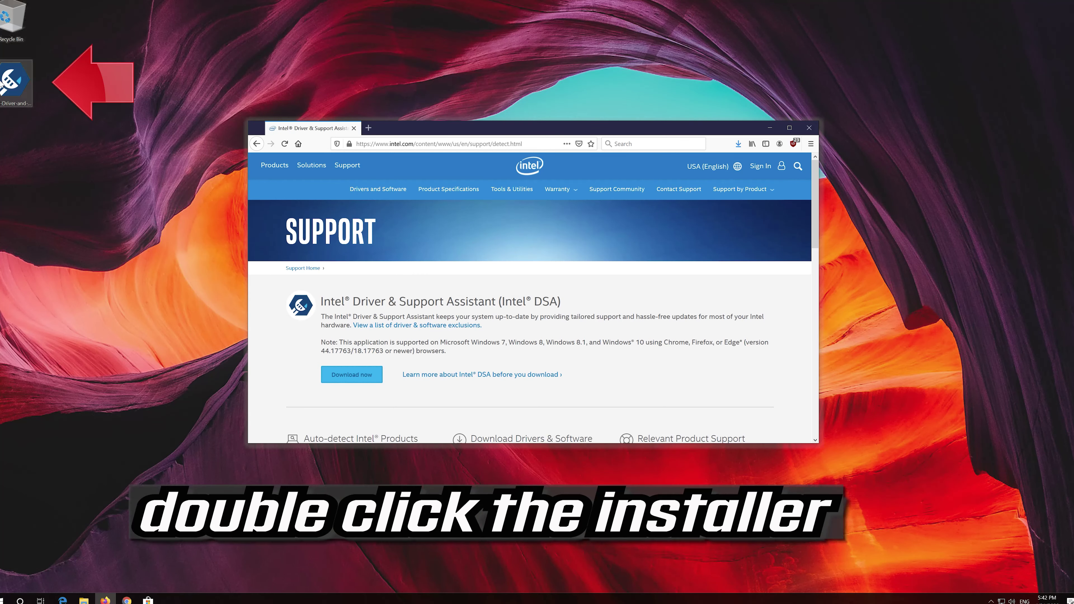
Install Intel Driver & Support Assistant with the license and Computing Improvement Program accepted, then launch it to view Devices and Drivers
double_click(13, 91)
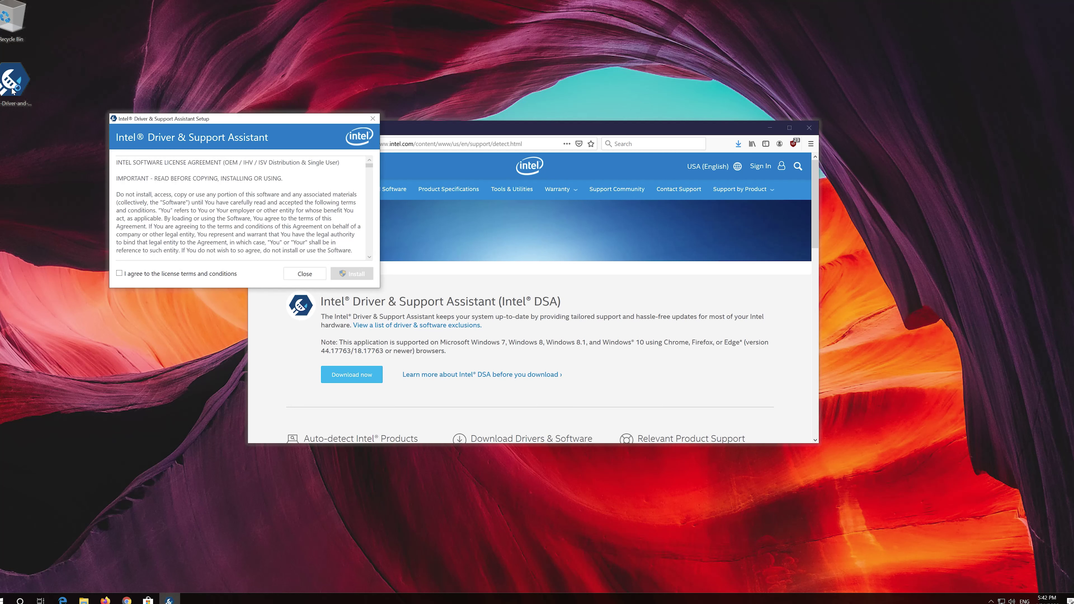
drag(136, 119, 418, 175)
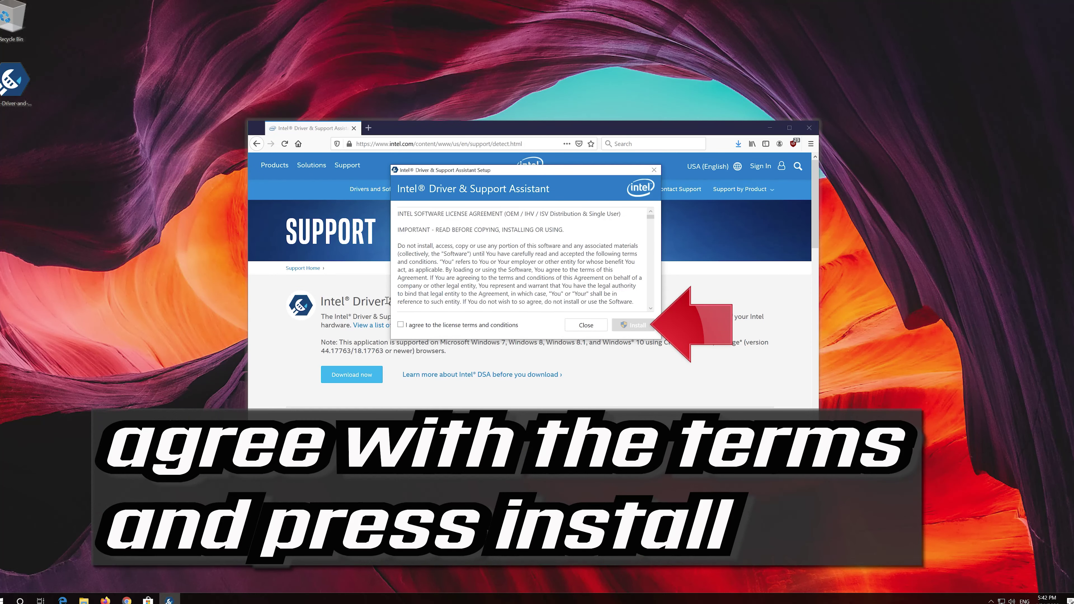
click(400, 325)
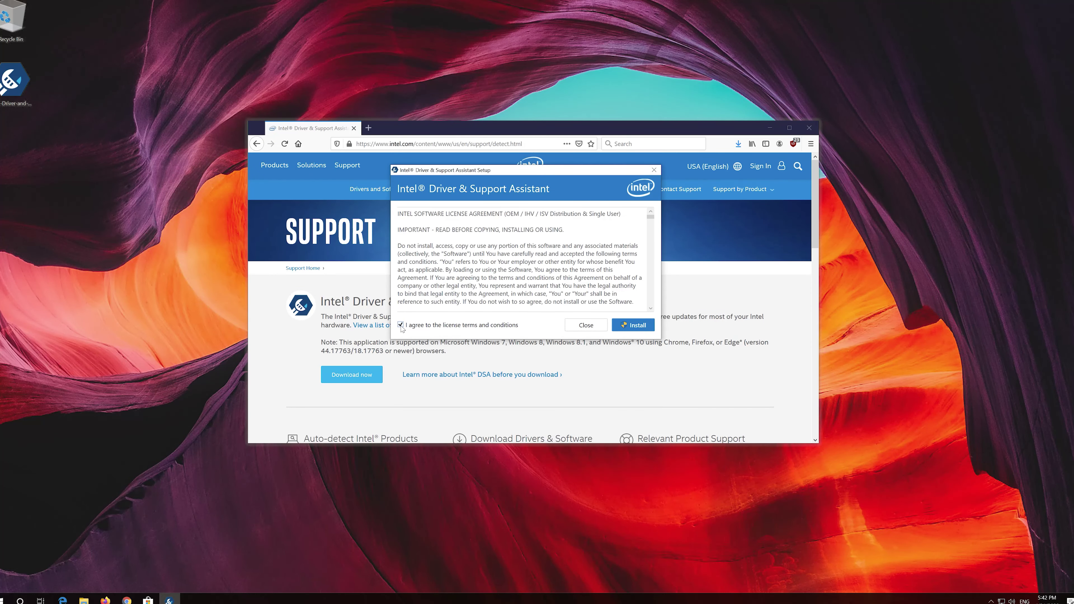
click(634, 325)
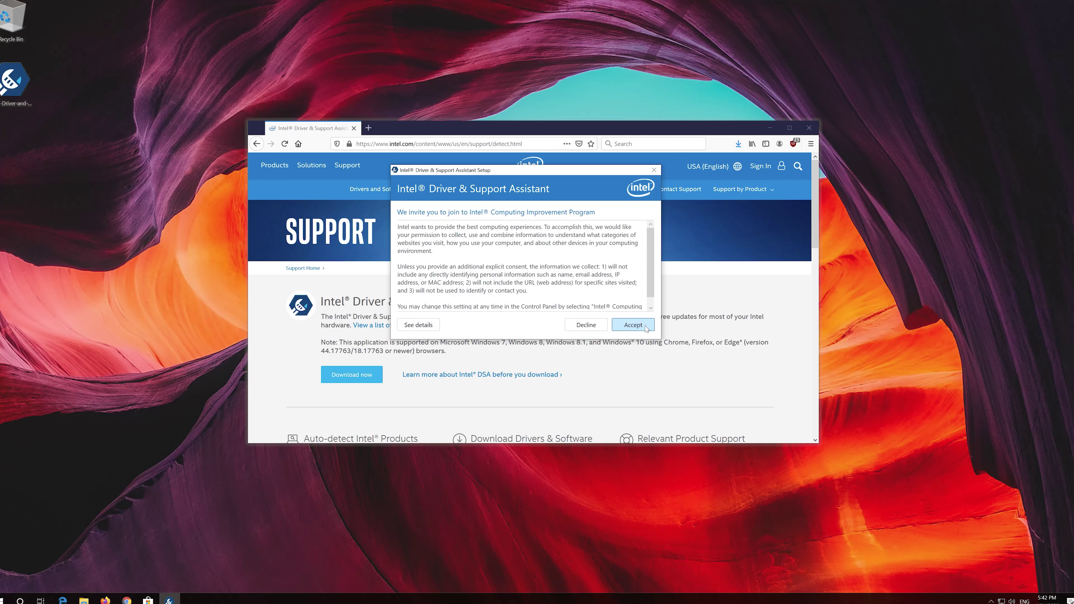
click(627, 329)
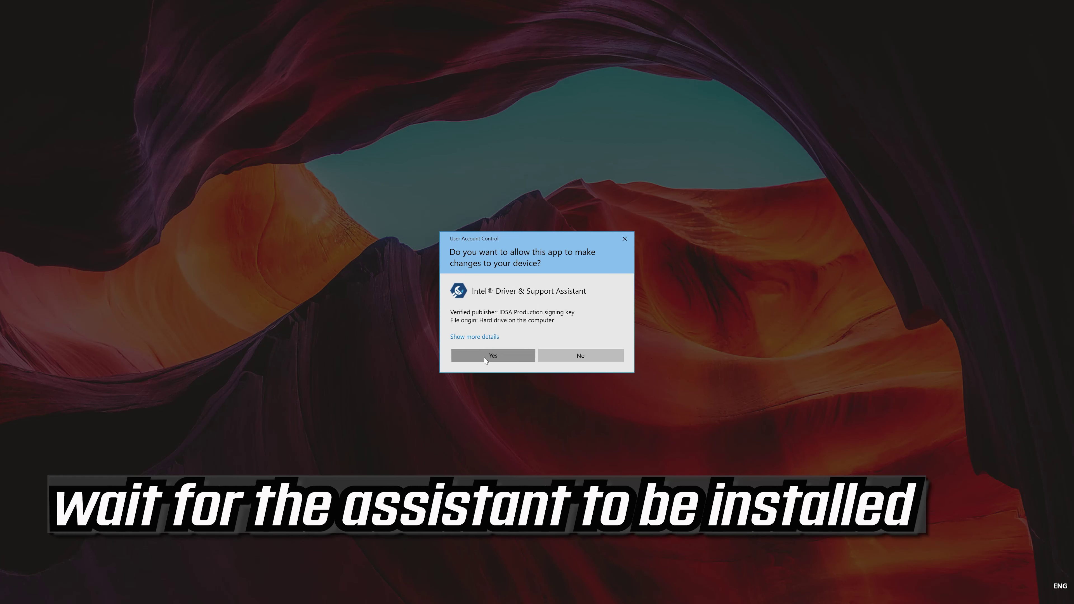
click(485, 357)
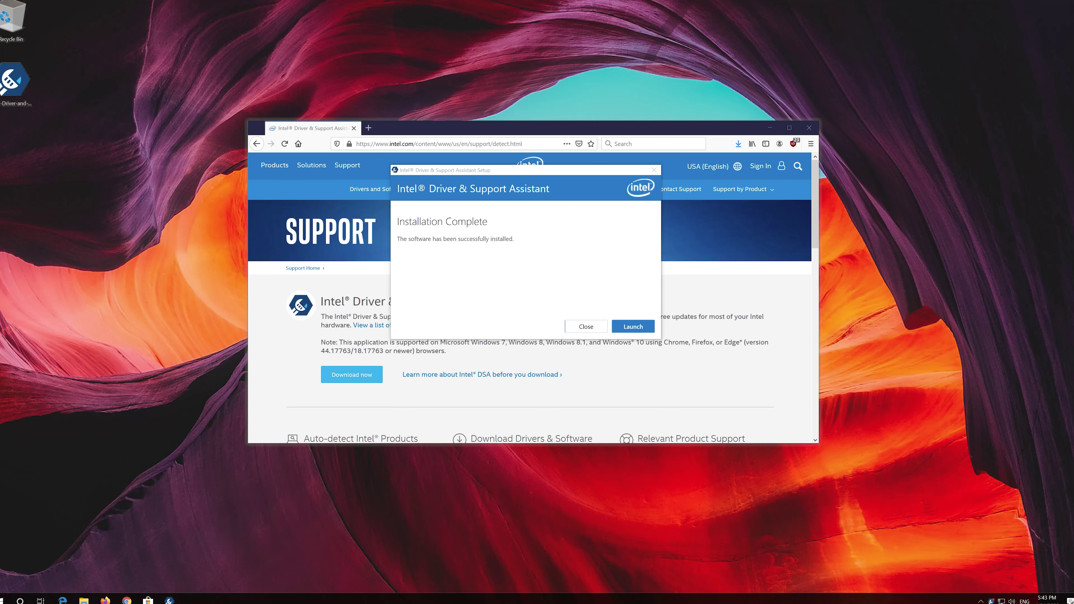
click(624, 330)
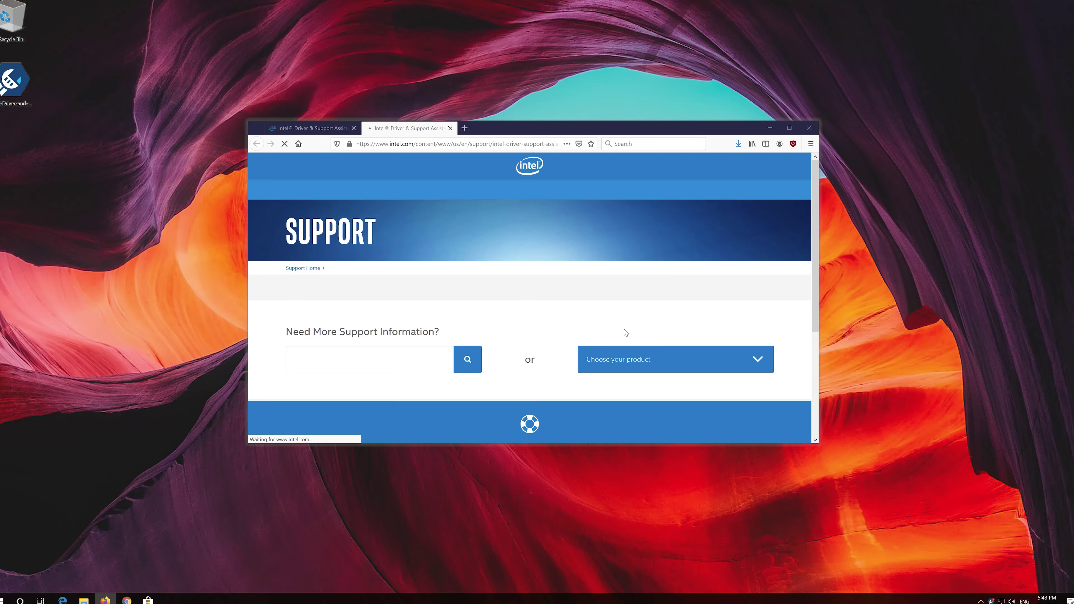
scroll(592, 336, down, 8)
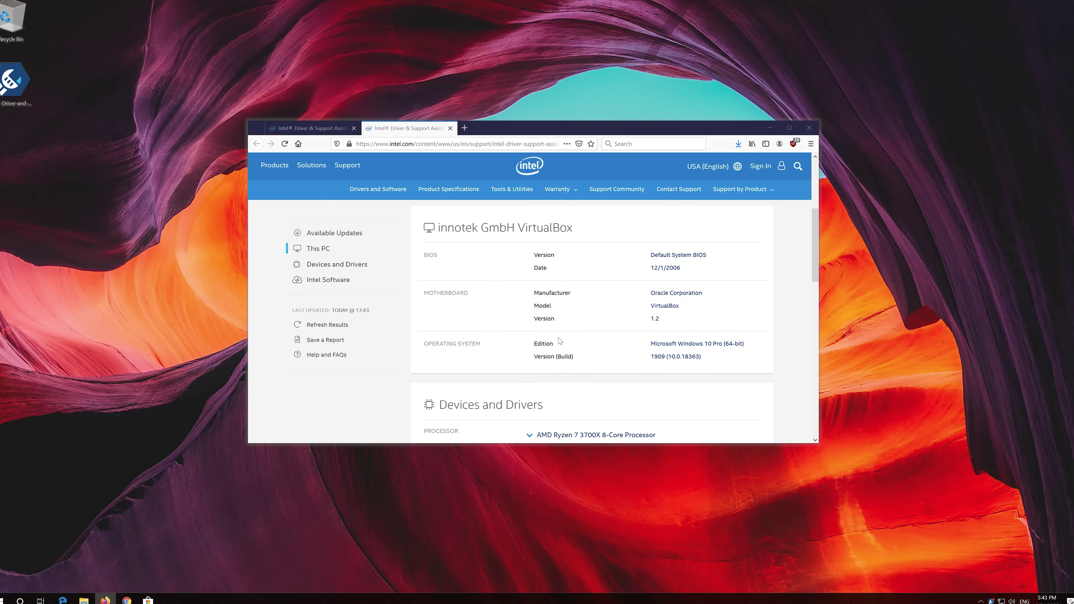